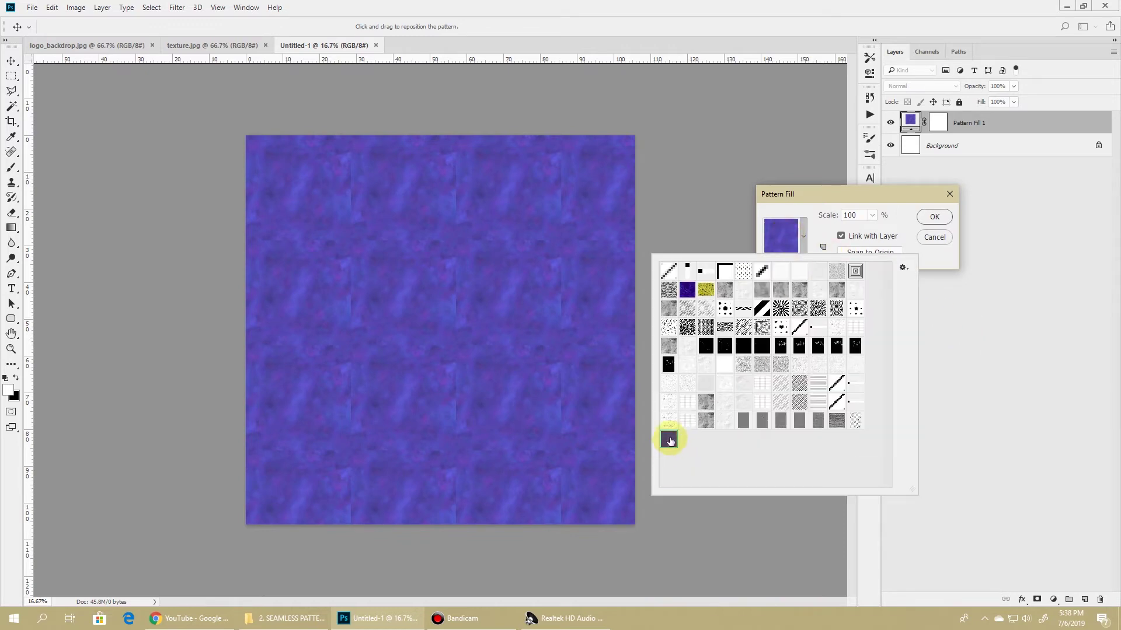
Apply the purple watercolor texture as the fill pattern and zoom in on the tiles.
{"action": "left_click", "coordinate": [670, 442]}
{"action": "left_click", "coordinate": [934, 217]}
{"action": "key", "text": "z"}
{"action": "left_click", "coordinate": [461, 186]}
Zoom in and pan around the tiled fill to inspect the seams, then return to texture.jpg.
{"action": "left_click_drag", "start_coordinate": [552, 602], "coordinate": [520, 601]}
{"action": "left_click", "coordinate": [360, 166]}
{"action": "scroll", "coordinate": [391, 198], "scroll_direction": "up", "scroll_amount": 2}
{"action": "left_click_drag", "start_coordinate": [477, 600], "coordinate": [464, 600]}
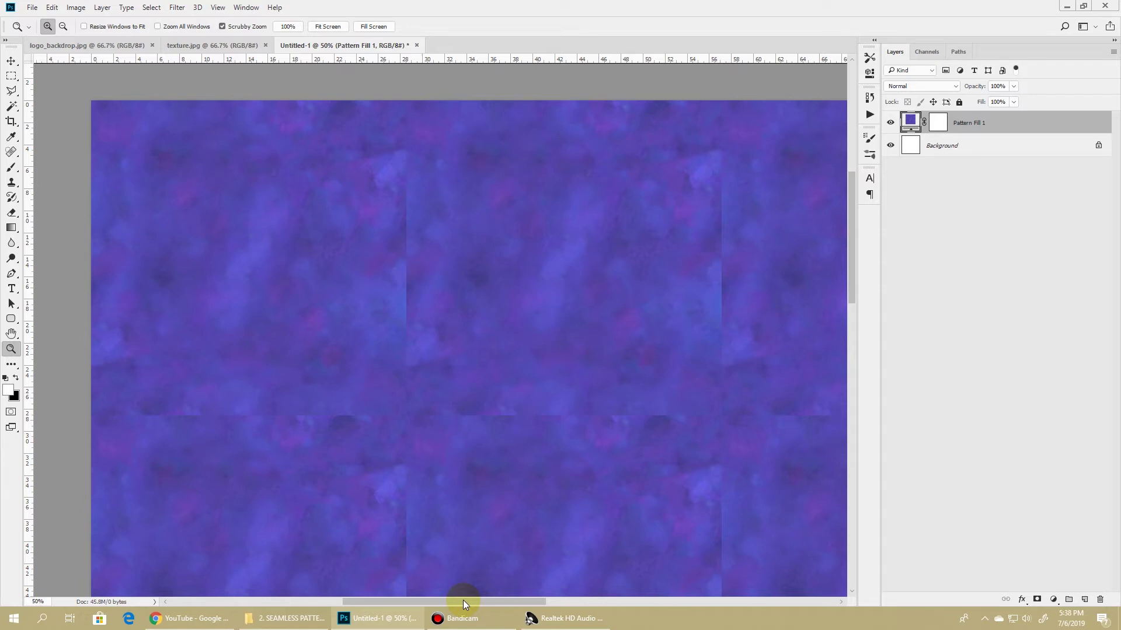
{"action": "left_click", "coordinate": [207, 45]}
Duplicate Background as Layer 1 and offset it about +551 right and down with Wrap Around.
{"action": "left_click", "coordinate": [997, 136]}
{"action": "key", "text": "ctrl+j"}
{"action": "left_click", "coordinate": [176, 8]}
{"action": "mouse_move", "coordinate": [199, 239]}
{"action": "left_click", "coordinate": [349, 289]}
{"action": "left_click_drag", "start_coordinate": [549, 159], "coordinate": [741, 161]}
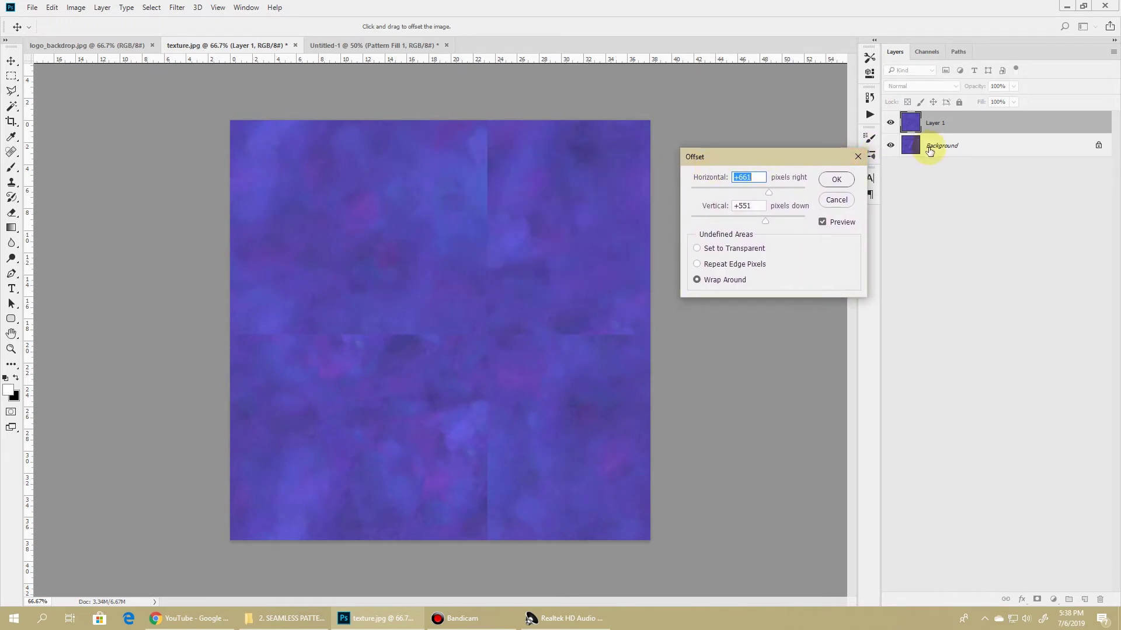
{"action": "left_click_drag", "start_coordinate": [768, 196], "coordinate": [766, 195]}
{"action": "left_click_drag", "start_coordinate": [763, 221], "coordinate": [765, 222]}
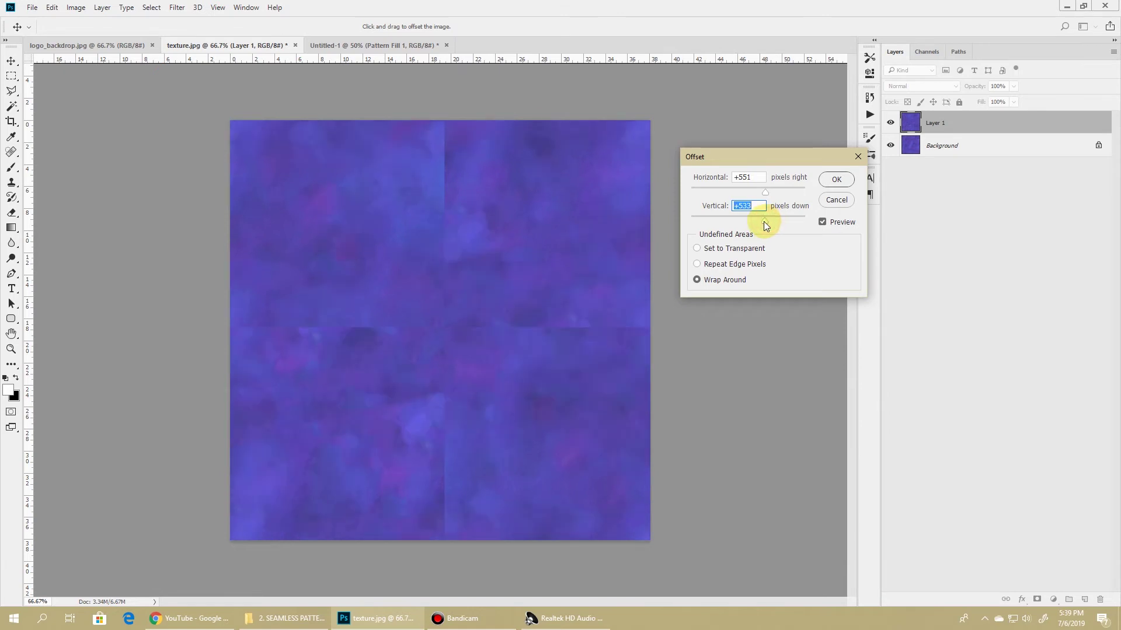
{"action": "left_click", "coordinate": [836, 180]}
Toggle the offset layer's visibility to compare, then zoom in on the image centre.
{"action": "key", "text": "z"}
{"action": "left_click", "coordinate": [890, 122]}
{"action": "left_click", "coordinate": [891, 123]}
{"action": "key", "text": "ctrl+plus"}
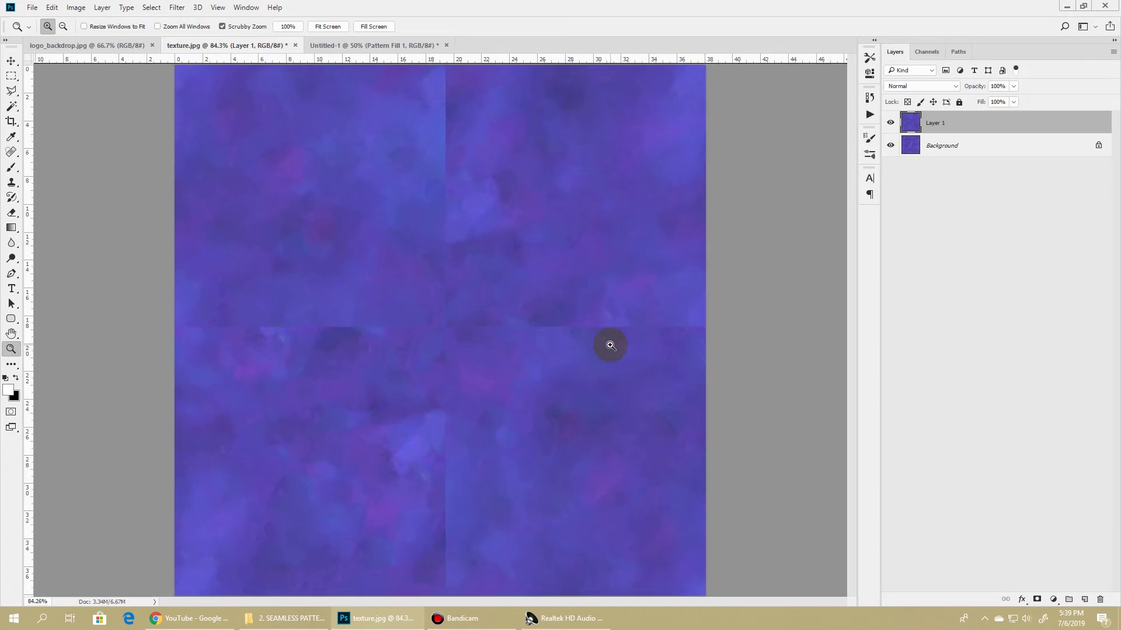
Select the Spot Healing Brush and shrink it to size 125.
{"action": "left_click", "coordinate": [12, 152]}
{"action": "left_click", "coordinate": [41, 151]}
{"action": "left_click", "coordinate": [49, 27]}
{"action": "left_click", "coordinate": [445, 173]}
{"action": "key", "text": "bracketleft"}
Heal the vertical seam down the middle, enlarging the brush back to 150.
{"action": "left_click_drag", "start_coordinate": [444, 100], "coordinate": [437, 233]}
{"action": "key", "text": "bracketright"}
{"action": "mouse_move", "coordinate": [450, 277]}
{"action": "left_mouse_down"}
{"action": "mouse_move", "coordinate": [447, 87]}
{"action": "mouse_move", "coordinate": [437, 114]}
{"action": "left_mouse_up"}
{"action": "left_click", "coordinate": [438, 85]}
{"action": "left_click", "coordinate": [444, 69]}
Heal the horizontal seam and the remaining seam traces around the centre.
{"action": "mouse_move", "coordinate": [420, 321]}
{"action": "left_mouse_down"}
{"action": "mouse_move", "coordinate": [545, 325]}
{"action": "mouse_move", "coordinate": [559, 340]}
{"action": "mouse_move", "coordinate": [695, 335]}
{"action": "mouse_move", "coordinate": [650, 328]}
{"action": "mouse_move", "coordinate": [532, 368]}
{"action": "mouse_move", "coordinate": [520, 339]}
{"action": "mouse_move", "coordinate": [232, 327]}
{"action": "mouse_move", "coordinate": [445, 364]}
{"action": "left_mouse_up"}
{"action": "mouse_move", "coordinate": [187, 336]}
{"action": "left_mouse_down"}
{"action": "mouse_move", "coordinate": [295, 348]}
{"action": "mouse_move", "coordinate": [445, 333]}
{"action": "mouse_move", "coordinate": [442, 317]}
{"action": "mouse_move", "coordinate": [441, 423]}
{"action": "left_mouse_up"}
{"action": "mouse_move", "coordinate": [450, 554]}
{"action": "left_mouse_down"}
{"action": "mouse_move", "coordinate": [446, 580]}
{"action": "mouse_move", "coordinate": [448, 440]}
{"action": "mouse_move", "coordinate": [439, 583]}
{"action": "left_mouse_up"}
{"action": "left_click", "coordinate": [452, 354]}
{"action": "left_click", "coordinate": [415, 433]}
{"action": "left_click", "coordinate": [446, 574]}
{"action": "left_click_drag", "start_coordinate": [405, 363], "coordinate": [470, 359]}
{"action": "mouse_move", "coordinate": [427, 111]}
{"action": "left_mouse_down"}
{"action": "mouse_move", "coordinate": [449, 97]}
{"action": "mouse_move", "coordinate": [498, 95]}
{"action": "left_mouse_up"}
{"action": "left_click_drag", "start_coordinate": [624, 310], "coordinate": [513, 318]}
{"action": "left_click_drag", "start_coordinate": [411, 244], "coordinate": [429, 272]}
Define the healed texture as a pattern named texture_2, without the .jpg extension.
{"action": "left_click", "coordinate": [52, 7]}
{"action": "left_click", "coordinate": [108, 308]}
{"action": "left_click_drag", "start_coordinate": [740, 220], "coordinate": [710, 221]}
{"action": "key", "text": "BackSpace"}
{"action": "left_click", "coordinate": [867, 208]}
In Untitled-1, add Pattern Fill 2 using texture_2 and zoom in to check it.
{"action": "left_click", "coordinate": [337, 45]}
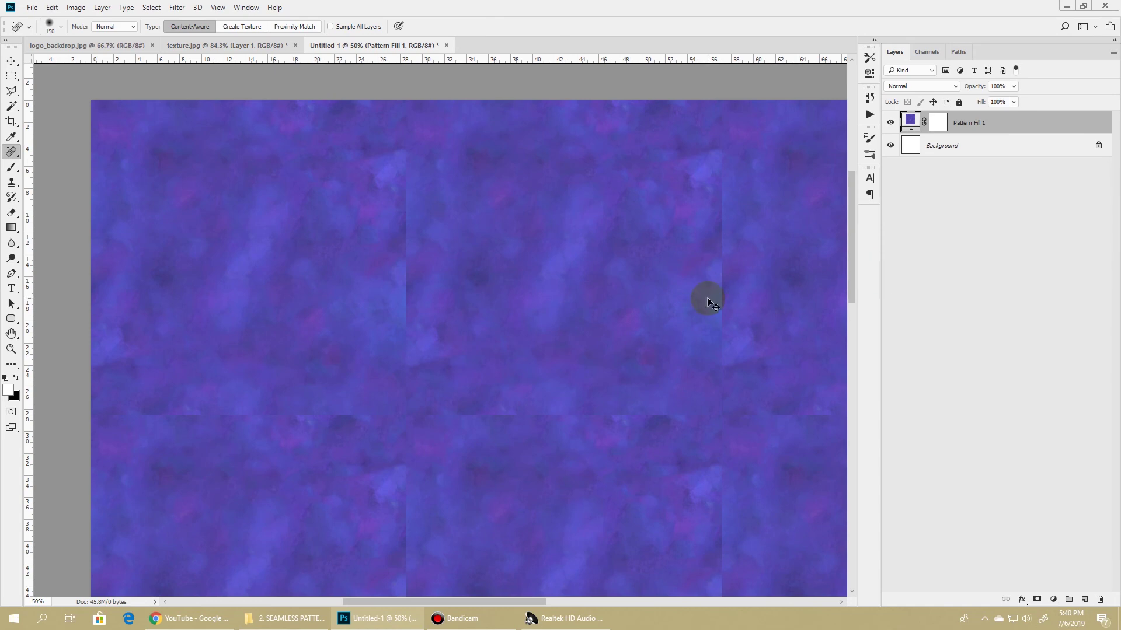
{"action": "key", "text": "ctrl+minus"}
{"action": "scroll", "coordinate": [700, 299], "scroll_direction": "down", "scroll_amount": 2}
{"action": "left_click", "coordinate": [1054, 601]}
{"action": "left_click", "coordinate": [1043, 375]}
{"action": "left_click", "coordinate": [785, 248]}
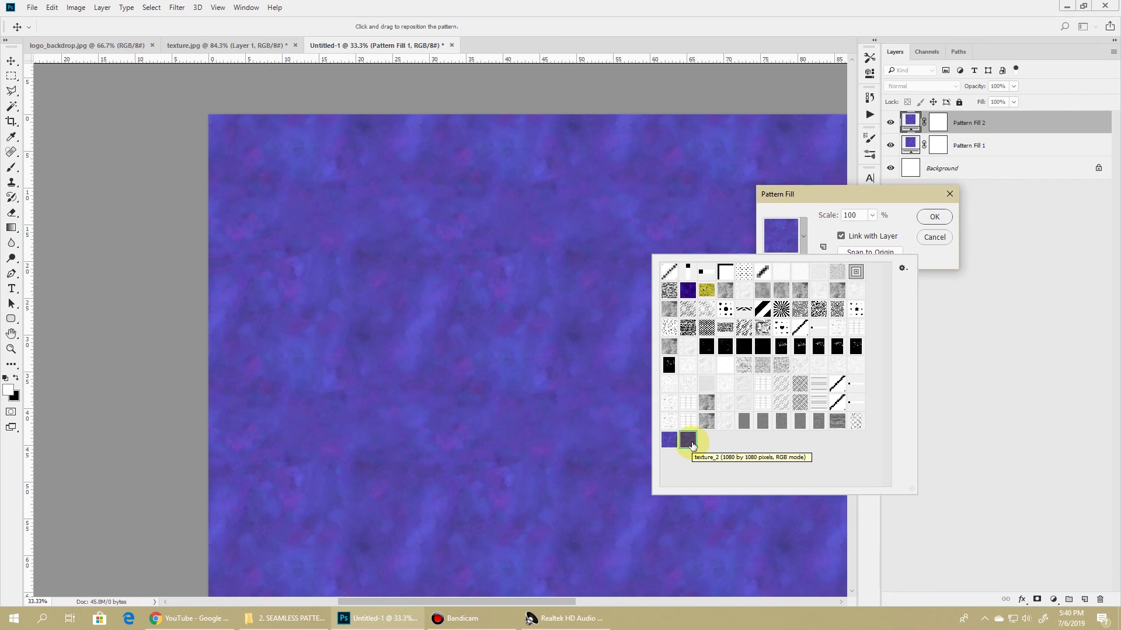
{"action": "left_click", "coordinate": [928, 219]}
{"action": "left_click", "coordinate": [9, 350]}
{"action": "left_click", "coordinate": [414, 210]}
{"action": "scroll", "coordinate": [424, 211], "scroll_direction": "up", "scroll_amount": 2}
{"action": "left_click", "coordinate": [890, 123]}
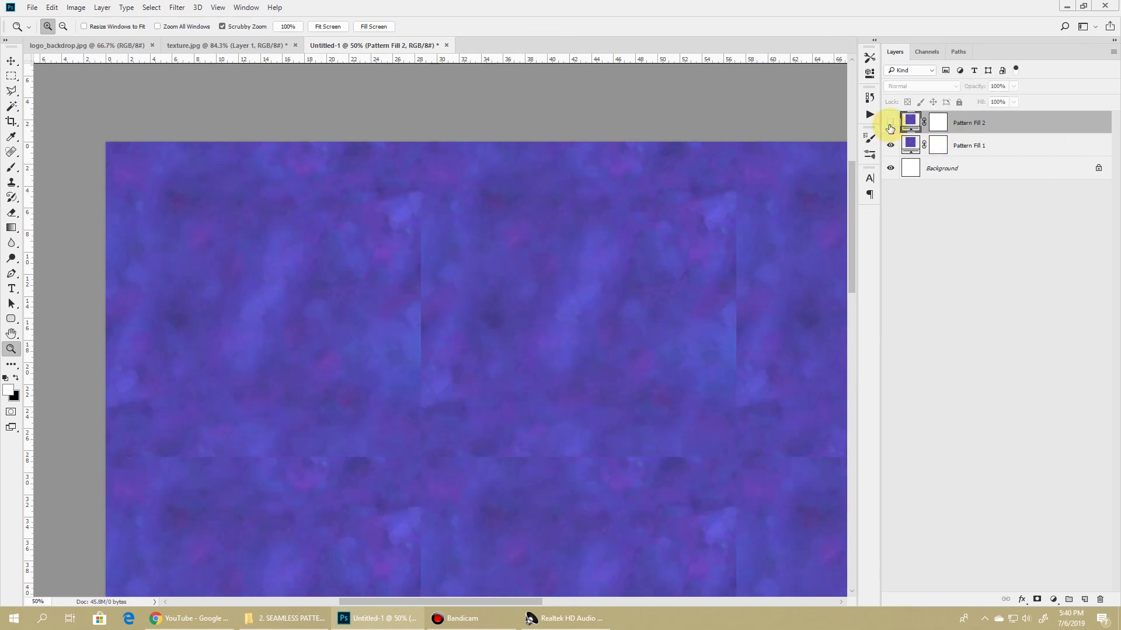
{"action": "left_click", "coordinate": [890, 124]}
{"action": "scroll", "coordinate": [640, 292], "scroll_direction": "down", "scroll_amount": 3}
{"action": "scroll", "coordinate": [638, 275], "scroll_direction": "up", "scroll_amount": 2}
{"action": "left_click", "coordinate": [631, 292], "text": "alt"}
{"action": "left_click_drag", "start_coordinate": [529, 601], "coordinate": [568, 599]}
{"action": "scroll", "coordinate": [571, 407], "scroll_direction": "down", "scroll_amount": 3}
{"action": "scroll", "coordinate": [572, 409], "scroll_direction": "down", "scroll_amount": 1}
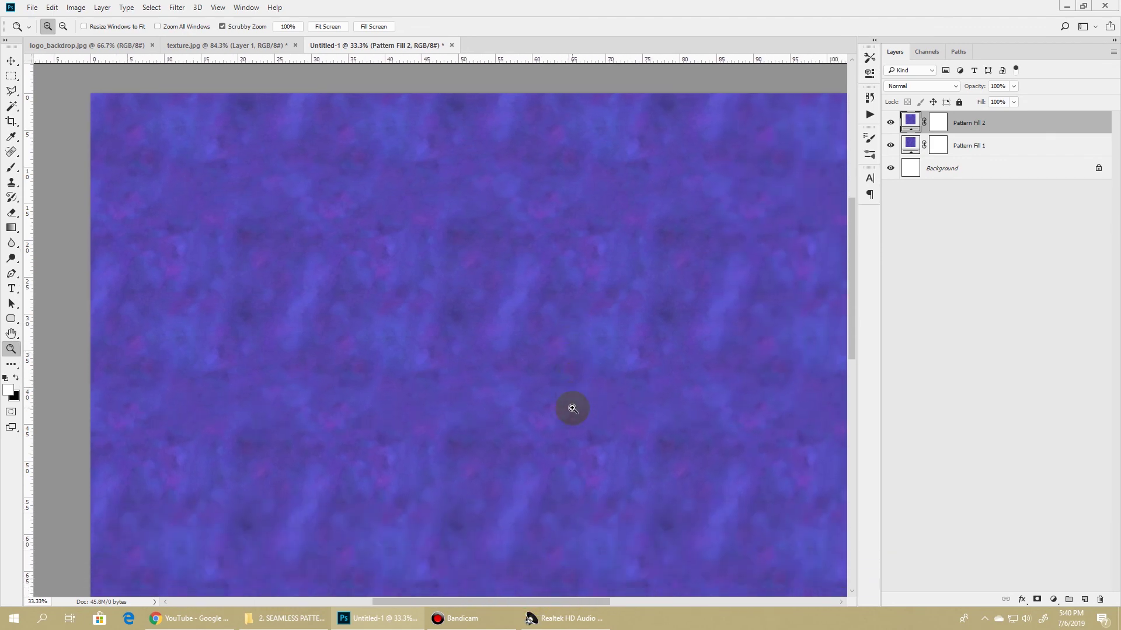